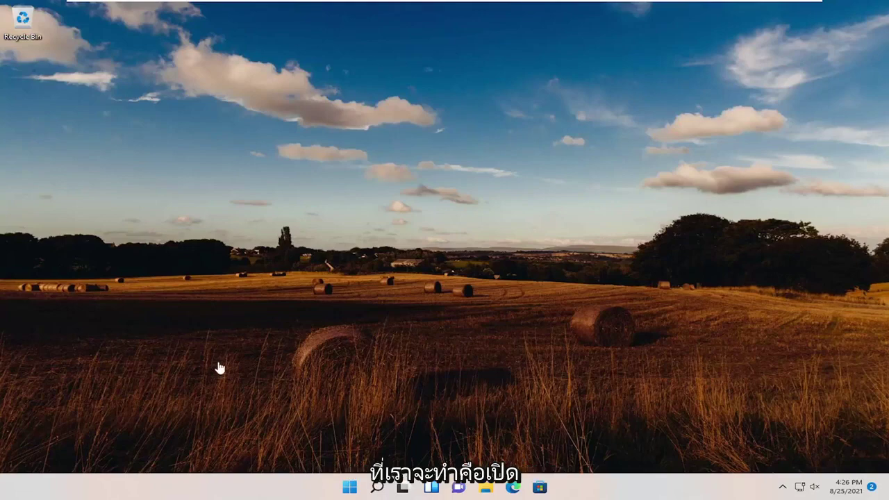
Run the Windows Update troubleshooter from Other troubleshooters; it finds no problem, so close it
left_click(374, 488)
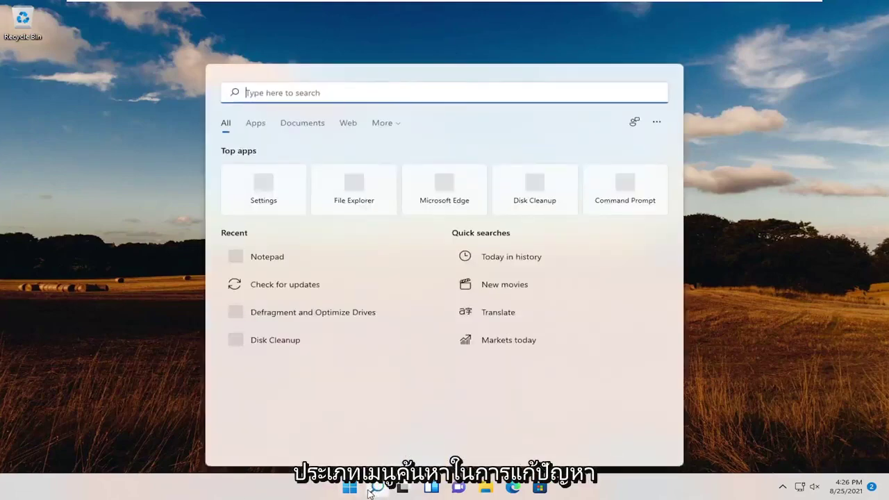
type("troubleshoot")
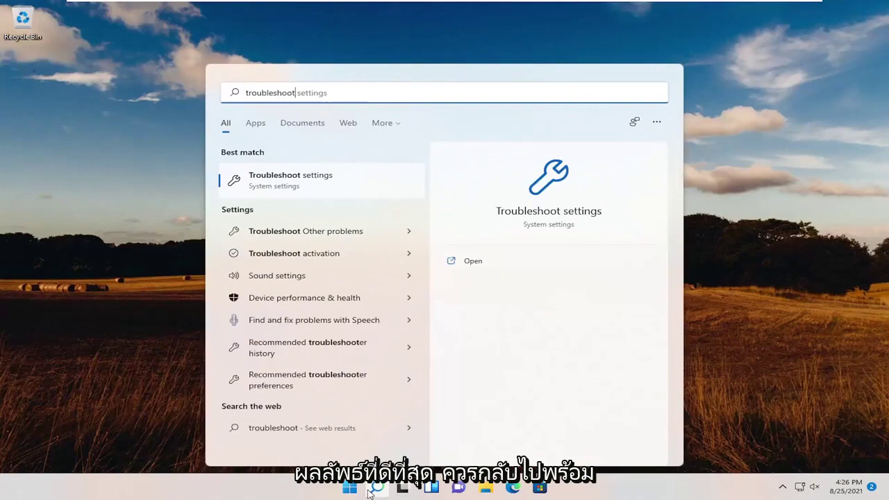
left_click(286, 179)
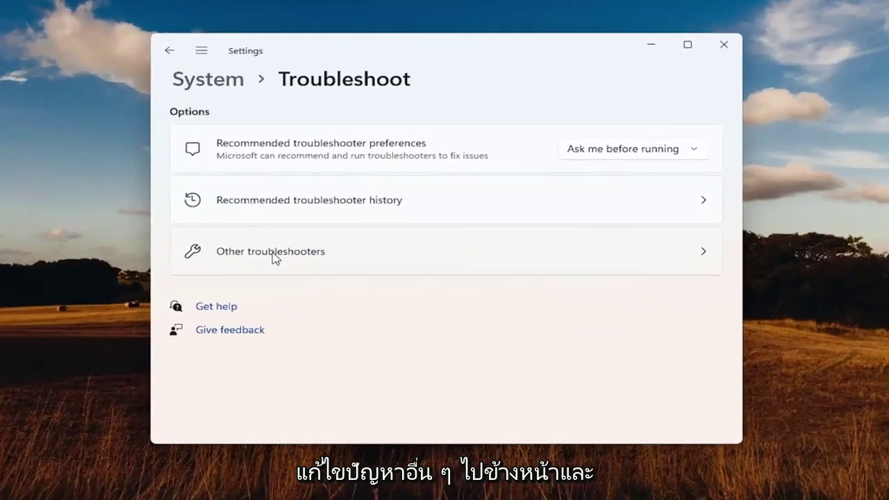
left_click(275, 254)
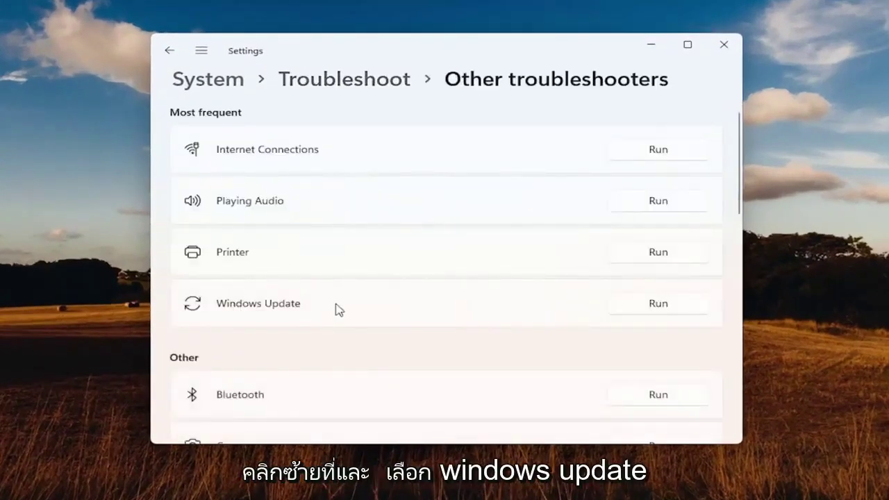
left_click(656, 304)
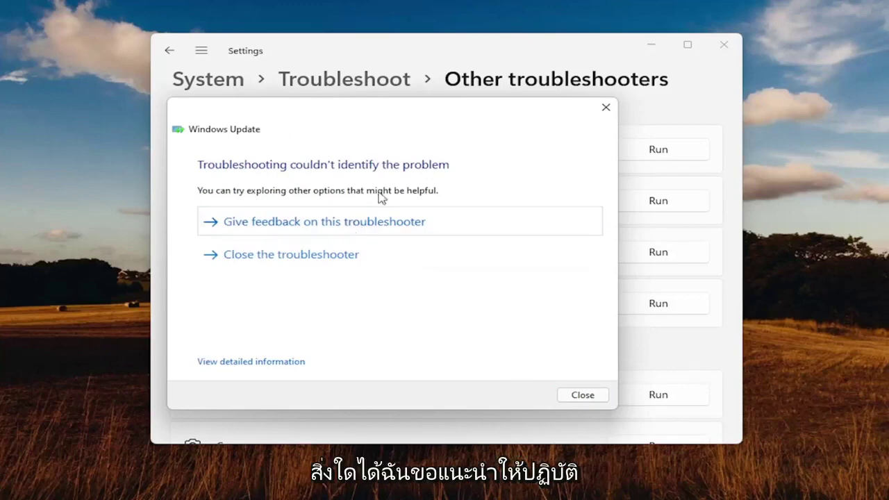
left_click(581, 396)
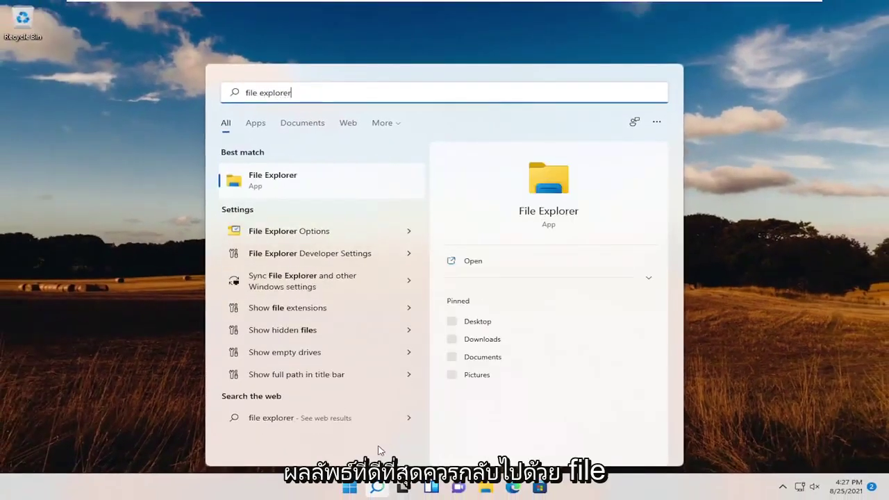
Browse File Explorer through This PC, Local Disk (C:) and Windows to the SoftwareDistribution folder
left_click(271, 182)
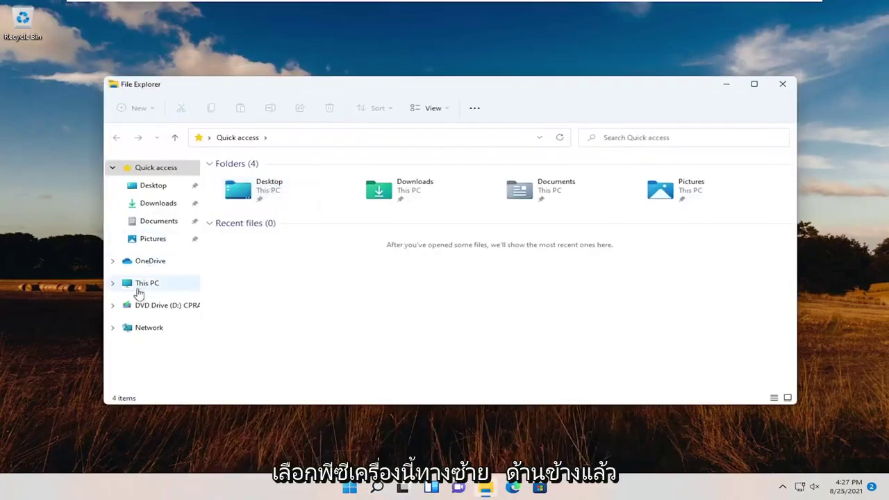
left_click(141, 287)
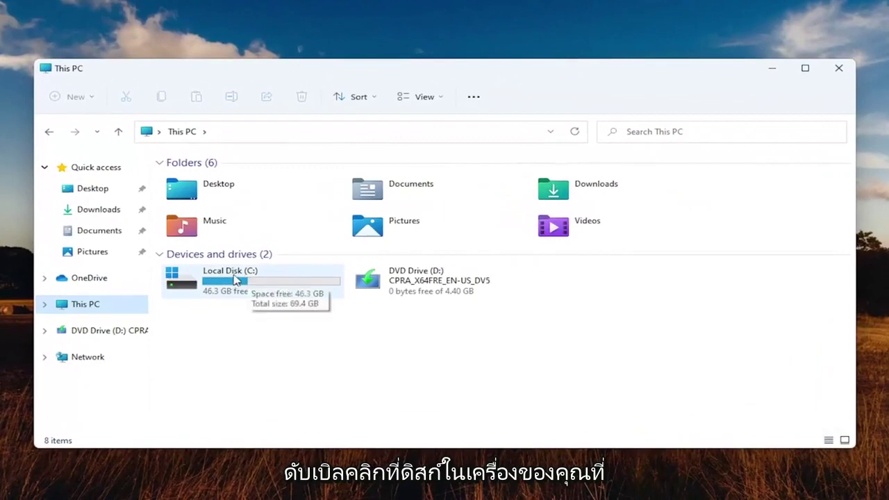
double_click(228, 284)
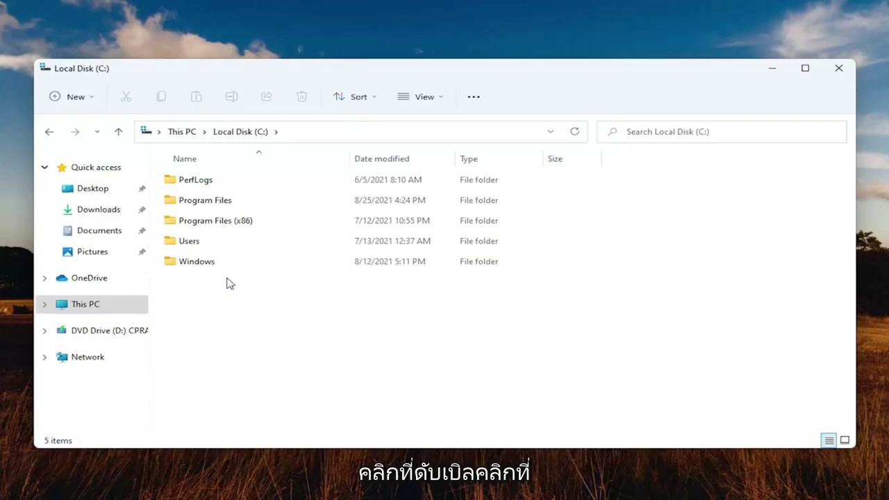
double_click(199, 263)
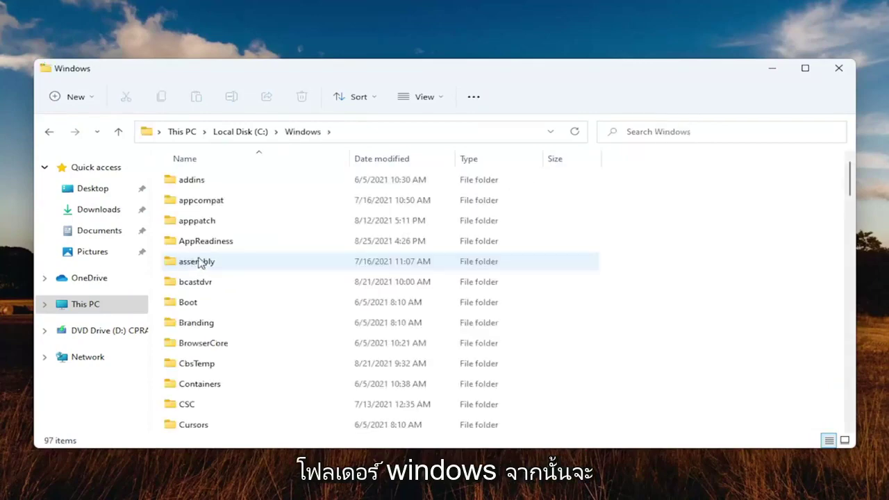
scroll(225, 281, "down", 7)
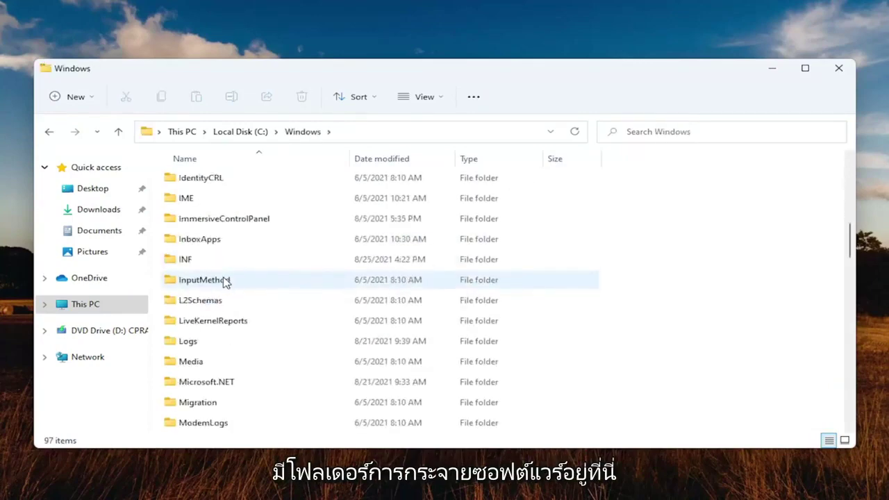
scroll(226, 281, "down", 7)
scroll(224, 282, "down", 2)
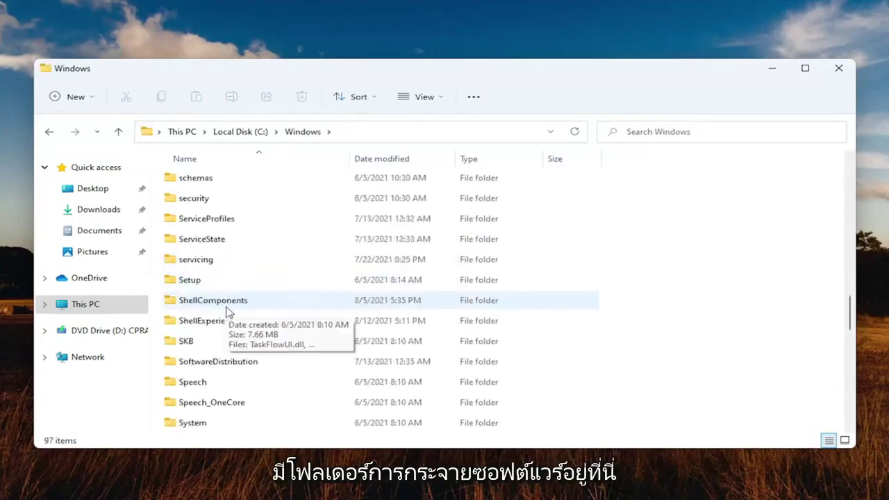
double_click(201, 362)
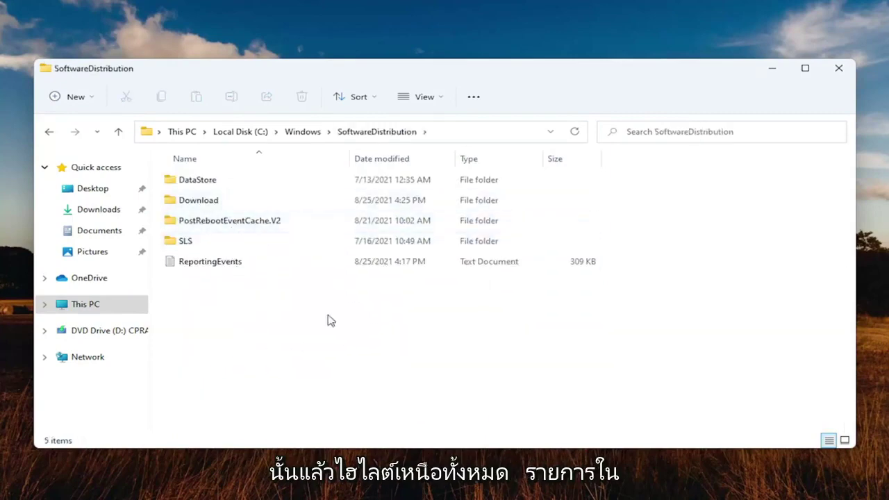
Delete all five SoftwareDistribution items, skipping the in-use DataStore and ReportingEvents
left_click_drag(427, 356, 188, 156)
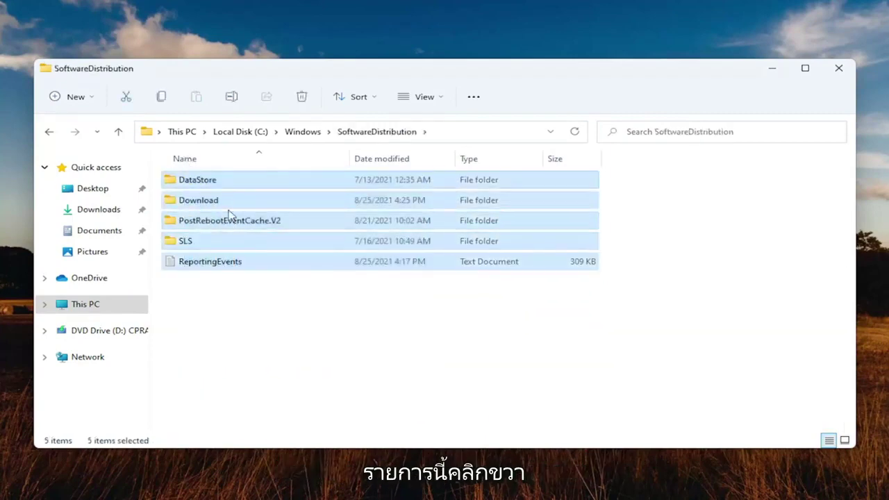
right_click(231, 216)
left_click(197, 301)
left_click_drag(197, 309, 208, 174)
right_click(219, 211)
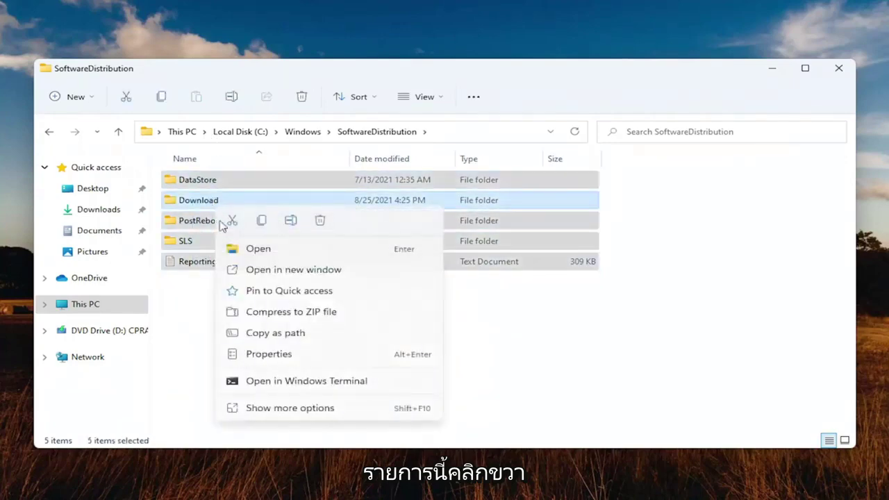
left_click(321, 223)
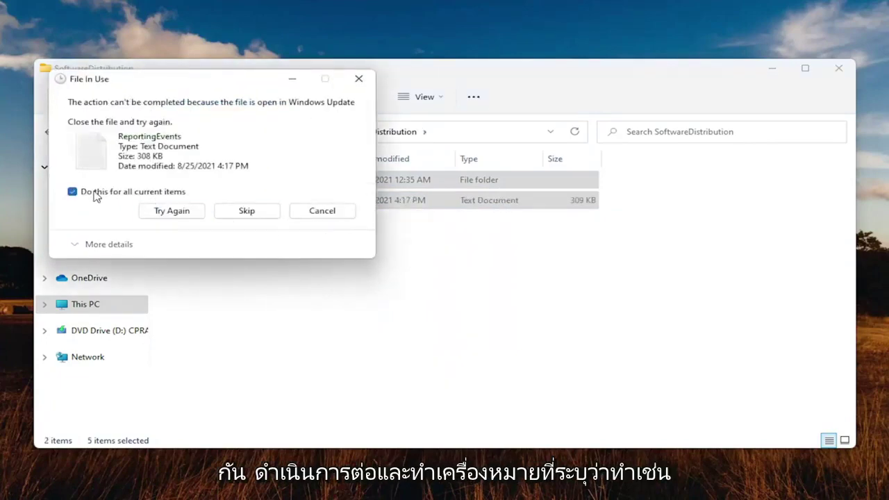
left_click(240, 216)
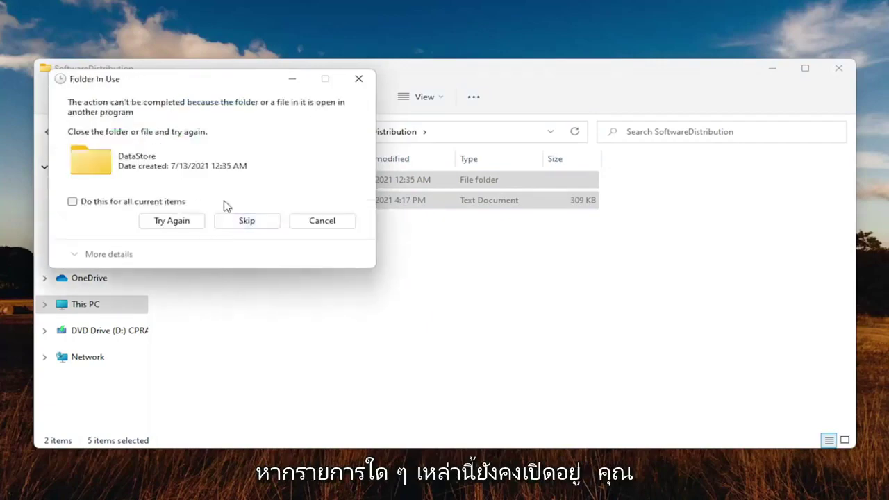
left_click(358, 79)
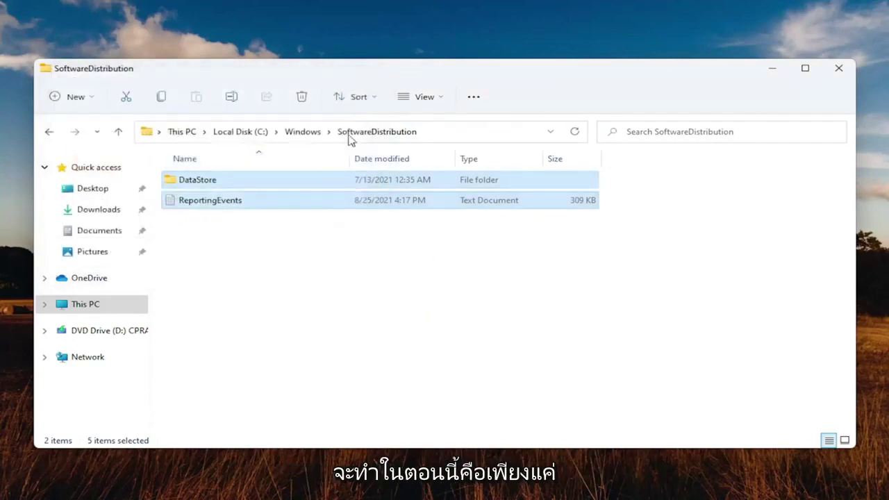
Open Services and stop the Background Intelligent Transfer Service
left_click(774, 69)
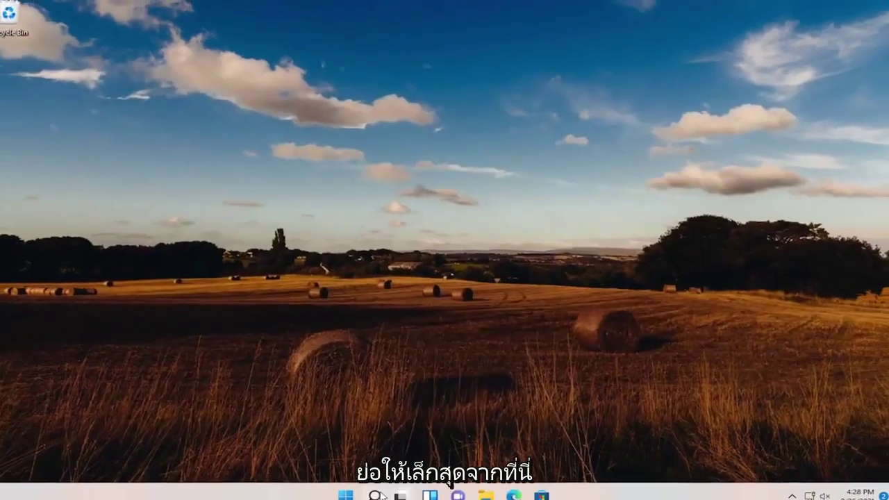
left_click(379, 487)
type("ervi")
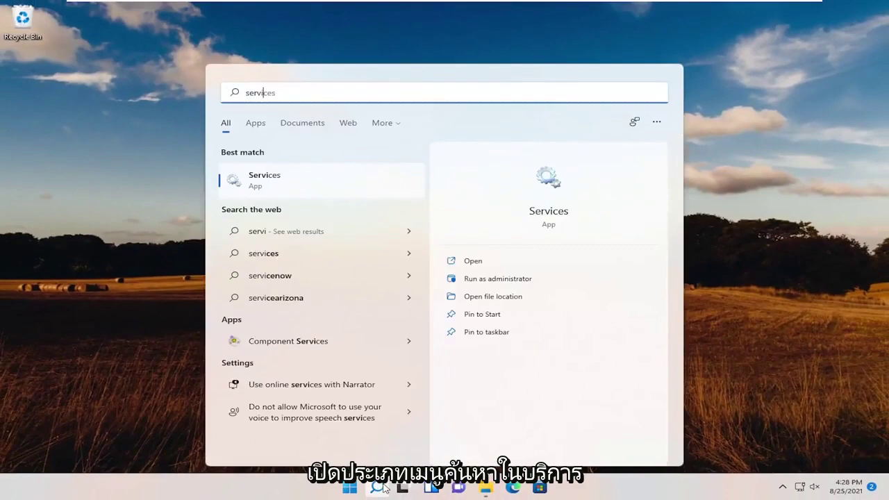
left_click(271, 185)
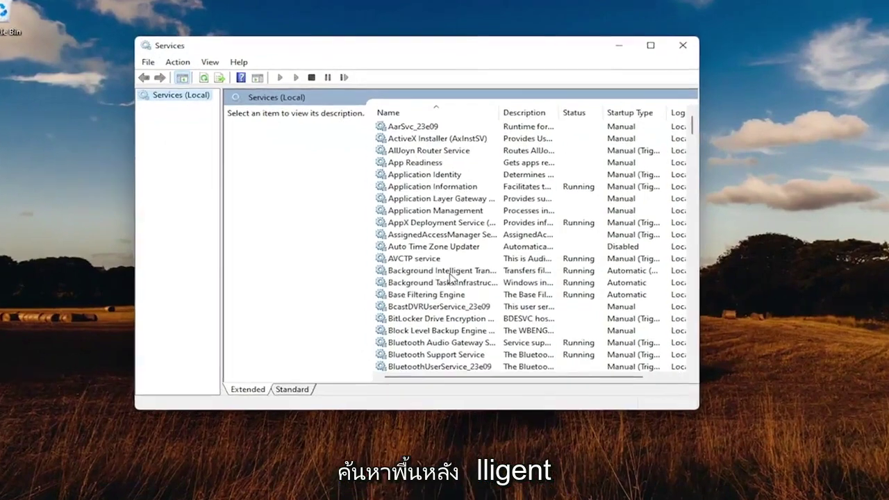
double_click(450, 277)
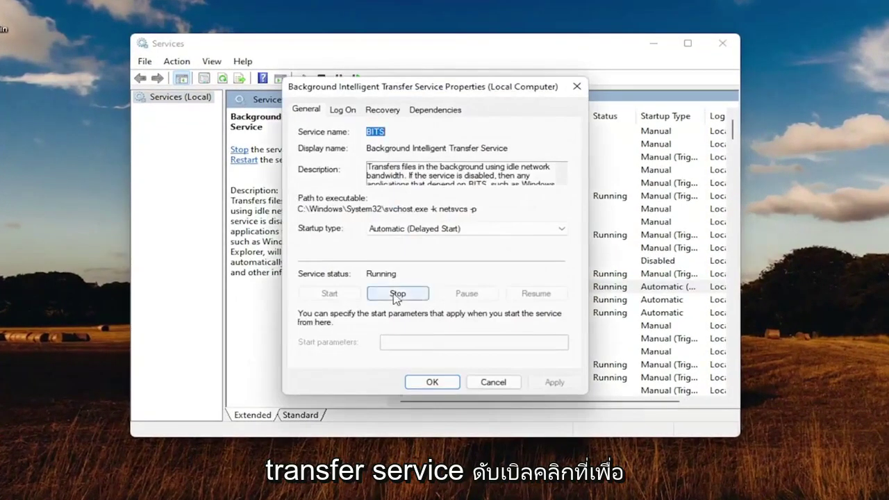
left_click(396, 295)
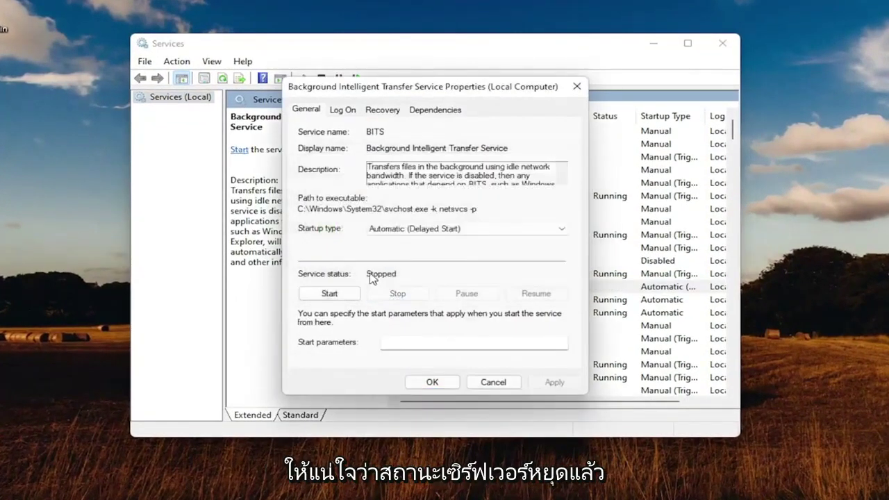
left_click(425, 383)
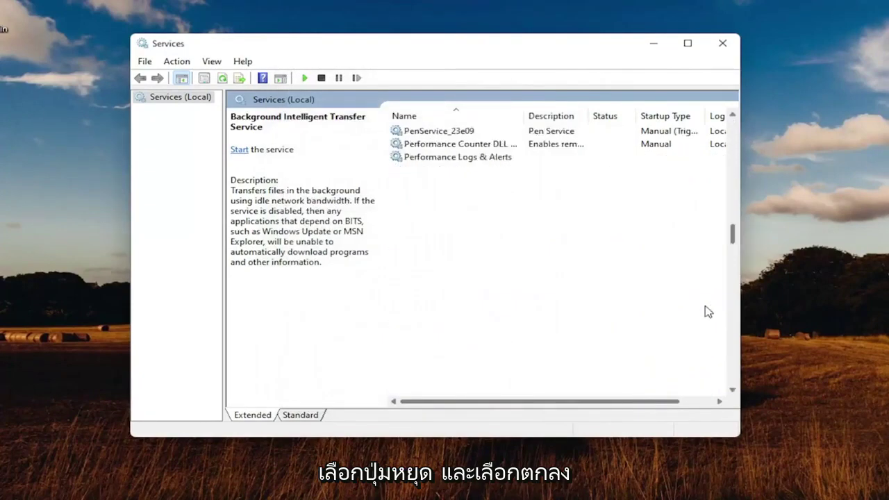
Stop the Windows Update service
scroll(708, 312, "down", 15)
scroll(705, 333, "down", 4)
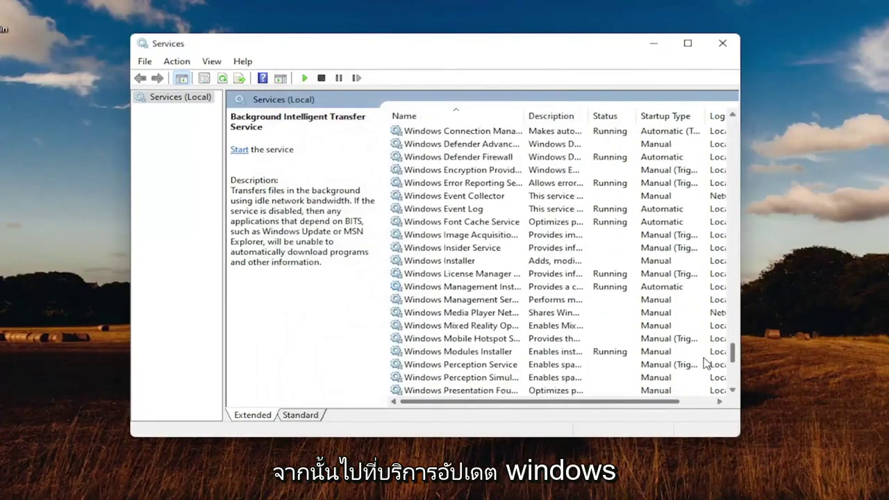
scroll(702, 361, "down", 5)
double_click(436, 274)
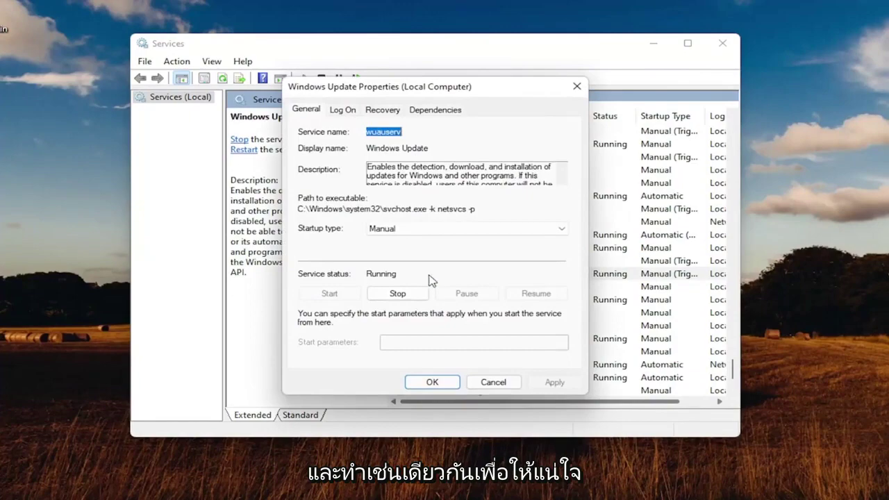
left_click(397, 295)
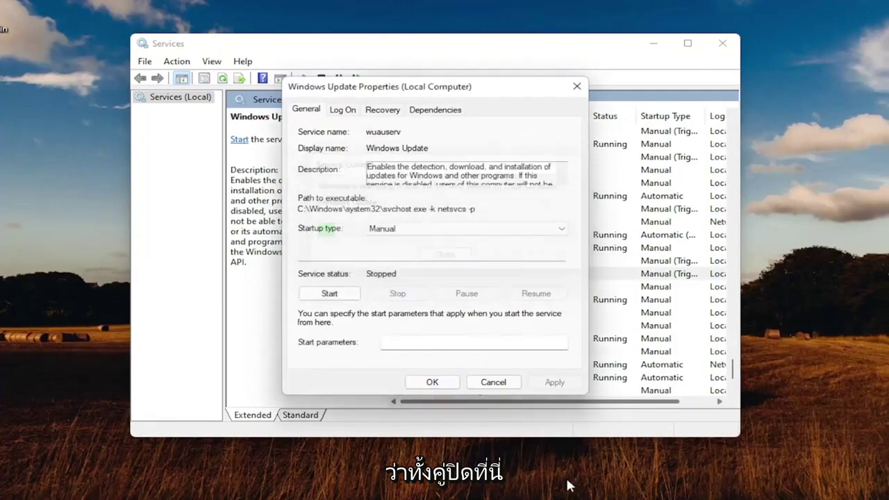
left_click(434, 382)
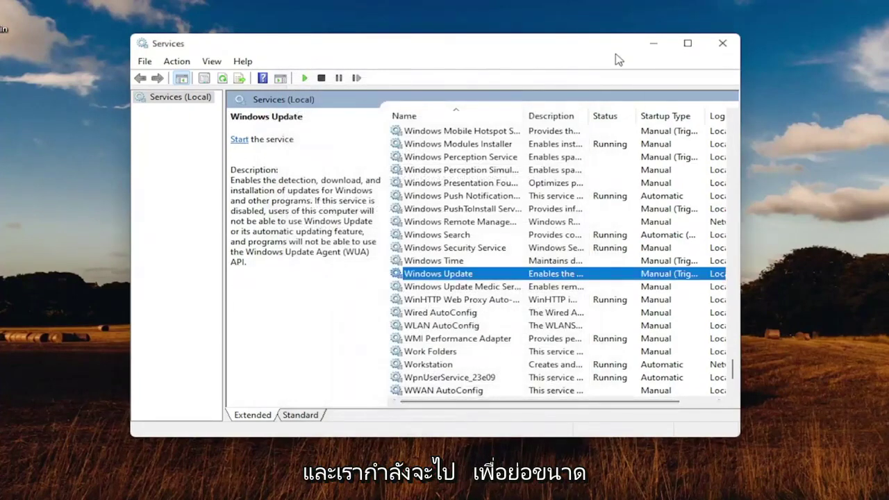
Delete the remaining three SoftwareDistribution items, close Explorer, and restore the Services window
left_click(653, 43)
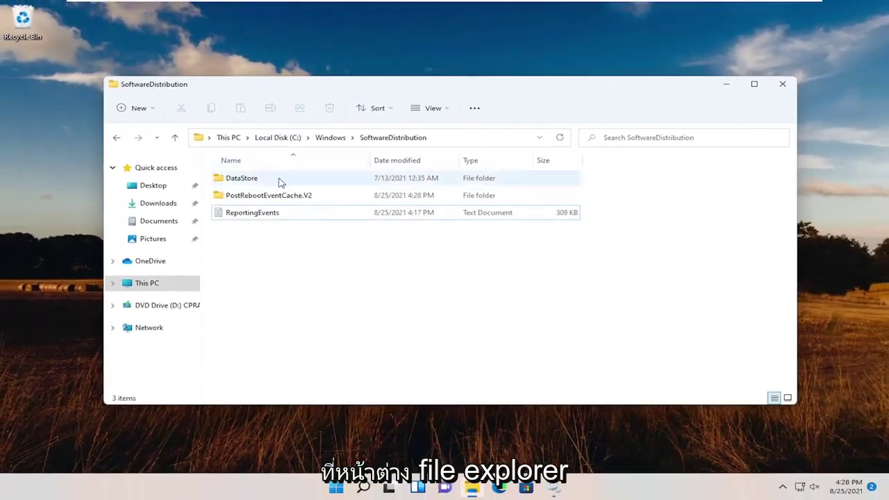
left_click_drag(486, 263, 202, 167)
right_click(294, 202)
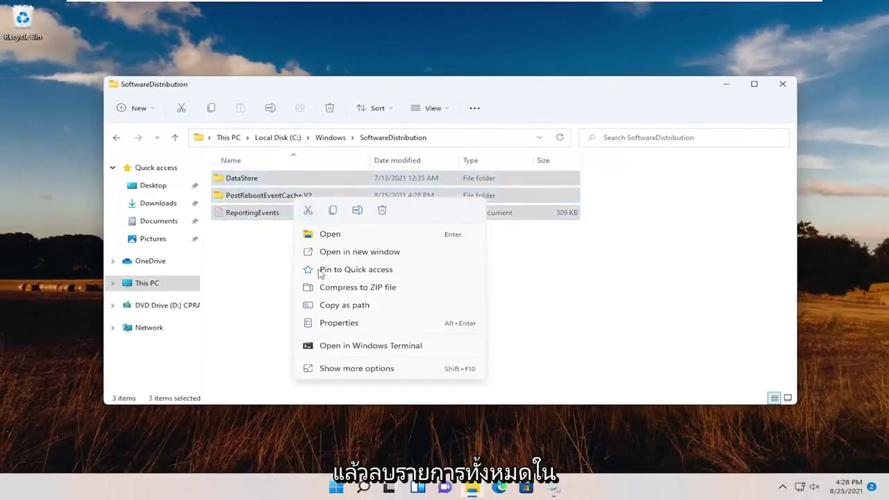
left_click(382, 210)
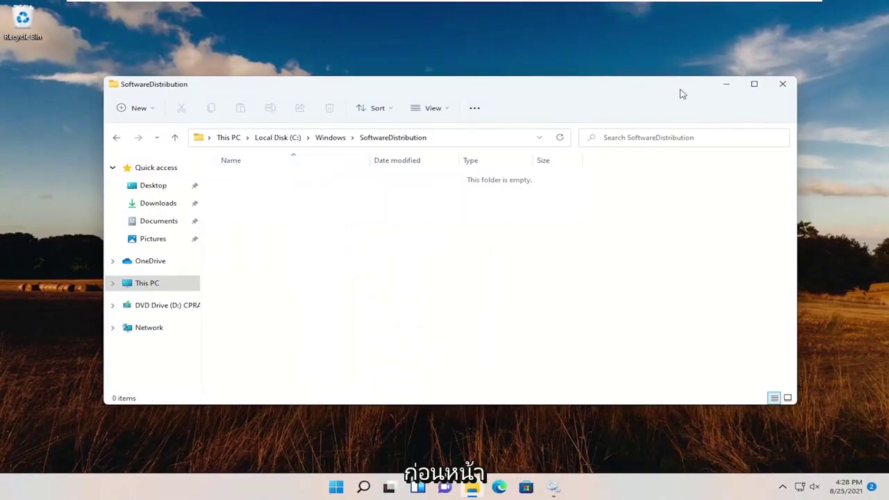
left_click(783, 84)
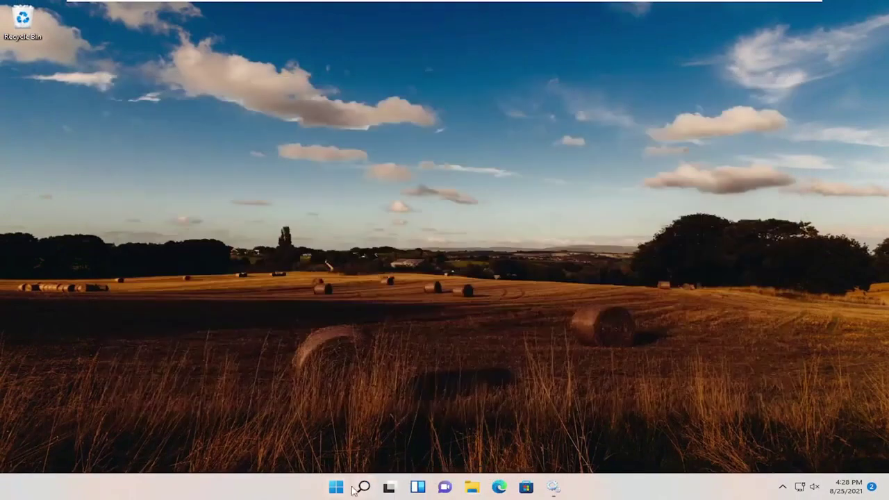
left_click(554, 489)
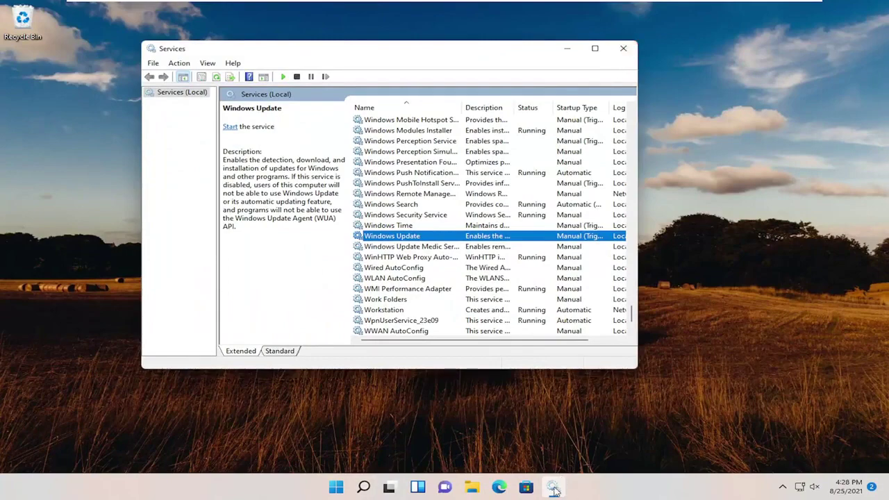
Start the Windows Update service
left_click(554, 491)
left_click(555, 490)
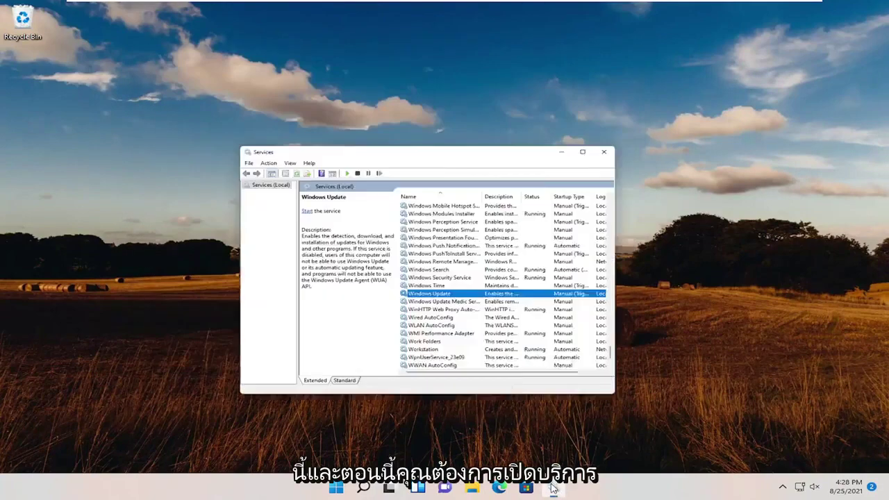
double_click(380, 236)
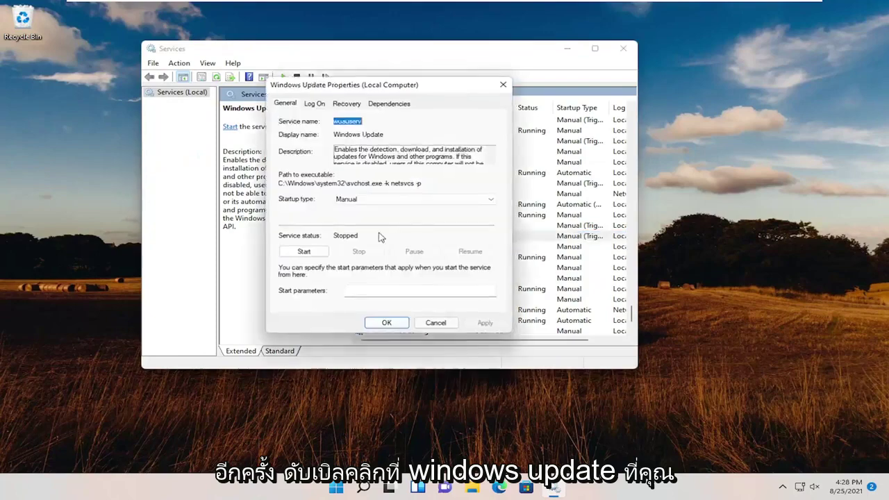
left_click(321, 252)
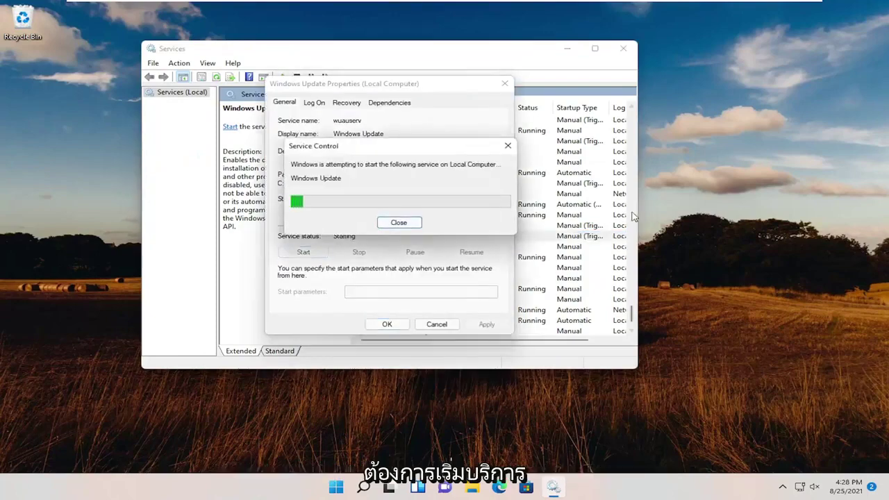
Start the Background Intelligent Transfer Service and dismiss the open-dialogs warning
key("Return")
left_click_drag(631, 314, 631, 119)
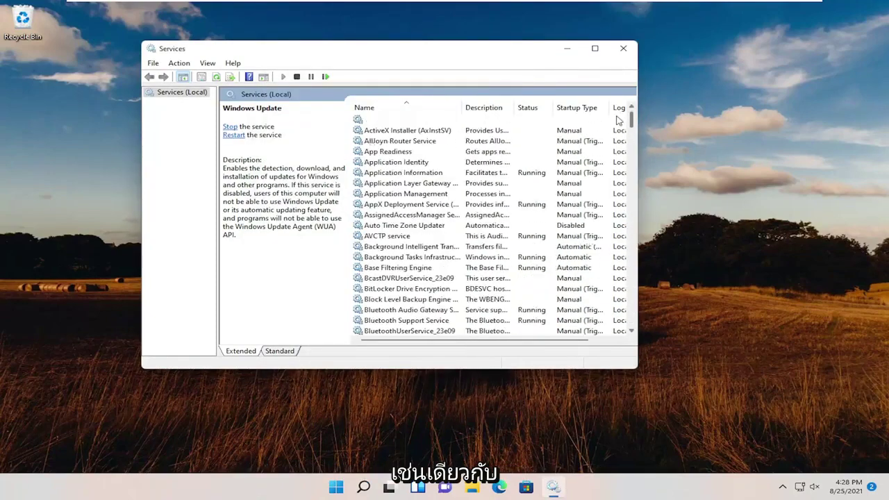
double_click(394, 248)
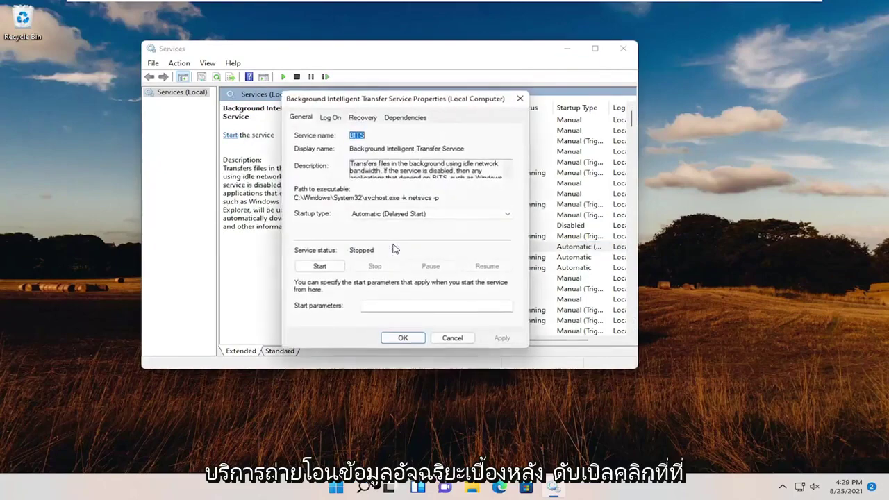
left_click(328, 267)
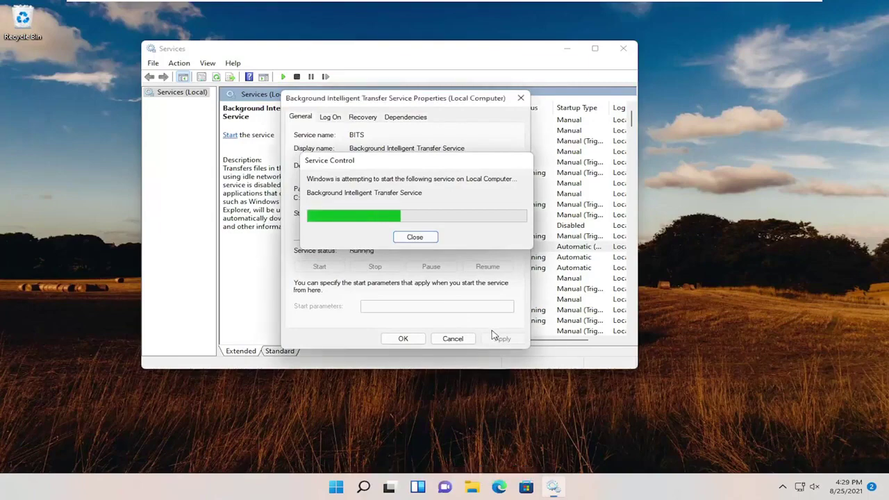
left_click(404, 339)
left_click(623, 48)
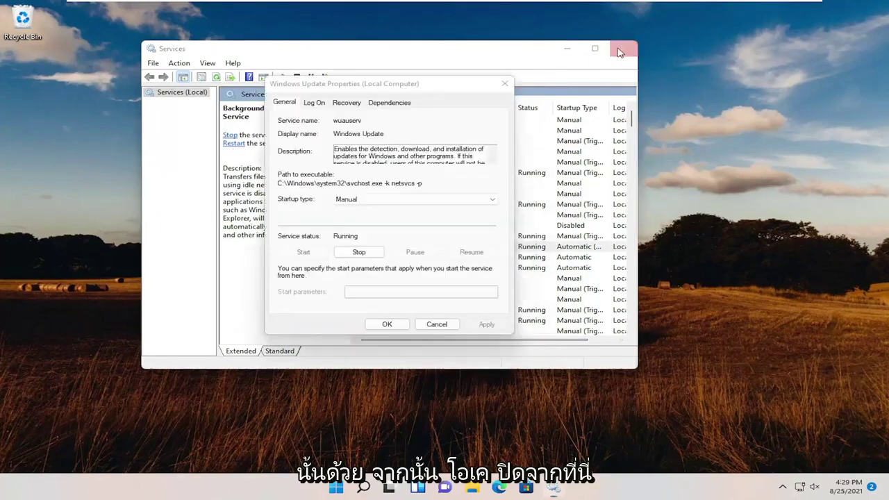
left_click(525, 266)
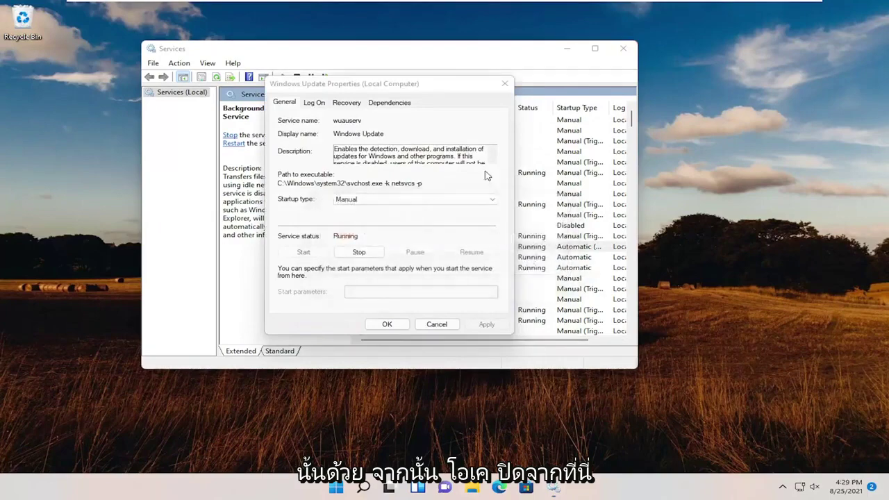
Confirm the Windows Update Properties dialog with OK
left_click(387, 324)
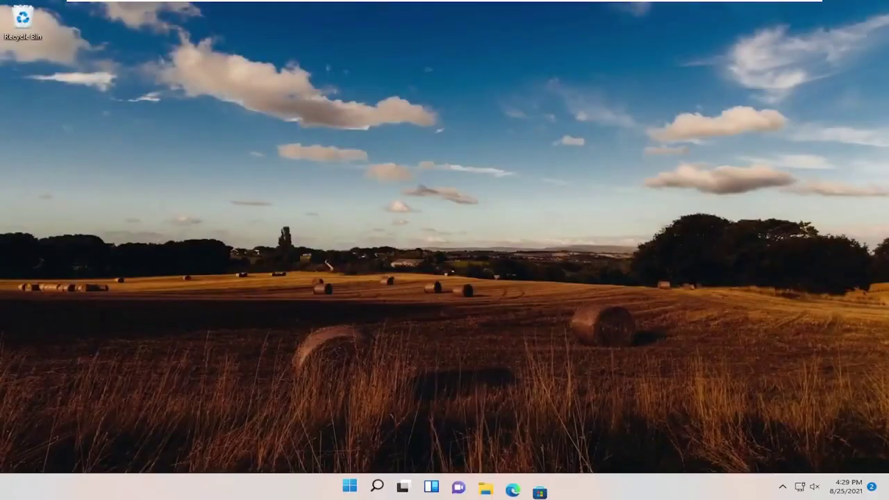
Search 'update' to open Windows Update, check for updates, and close Settings
left_click(377, 489)
type("upd")
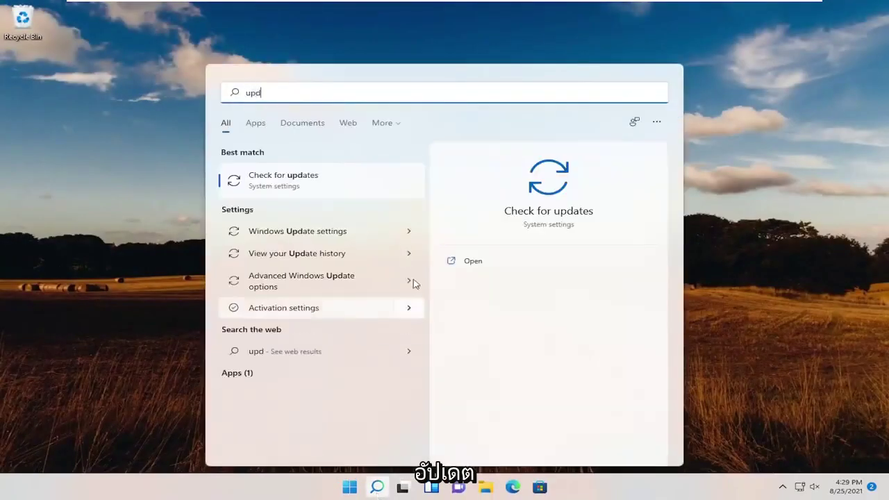
type("a")
key("Return")
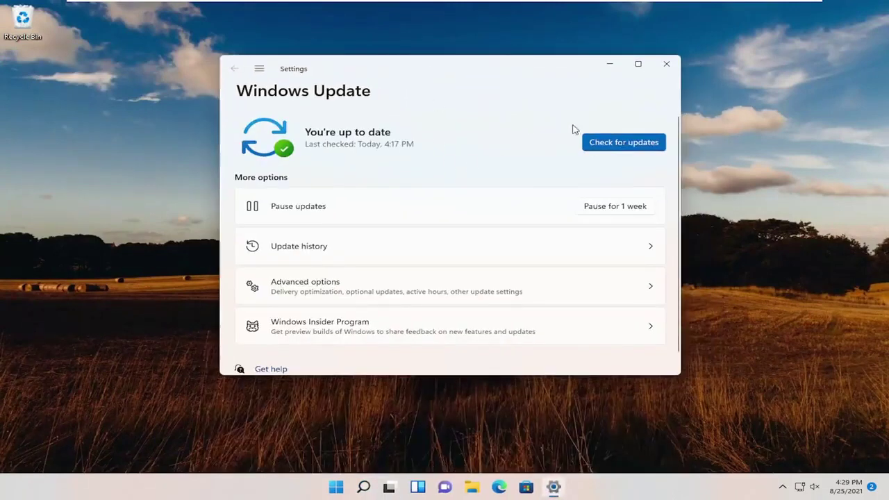
left_click(610, 143)
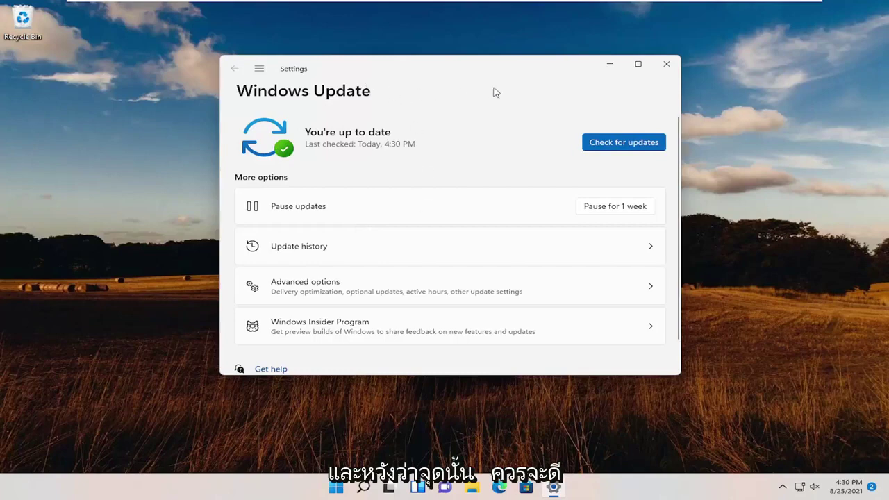
left_click(667, 64)
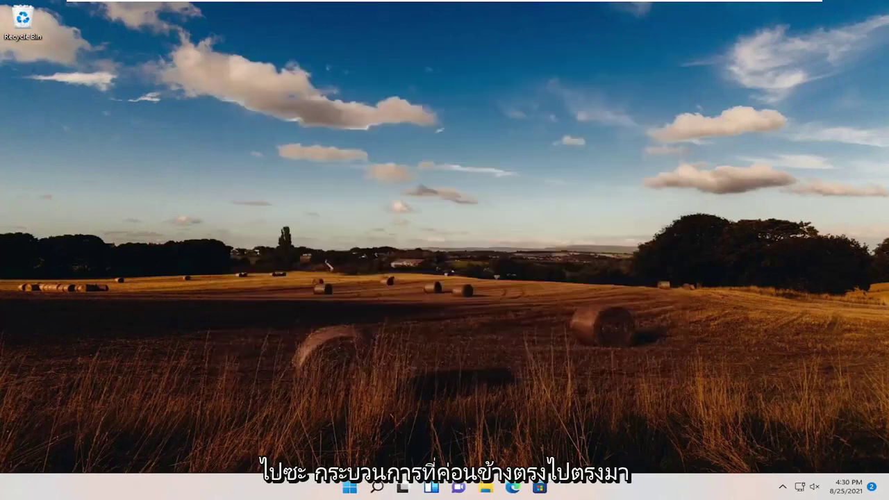